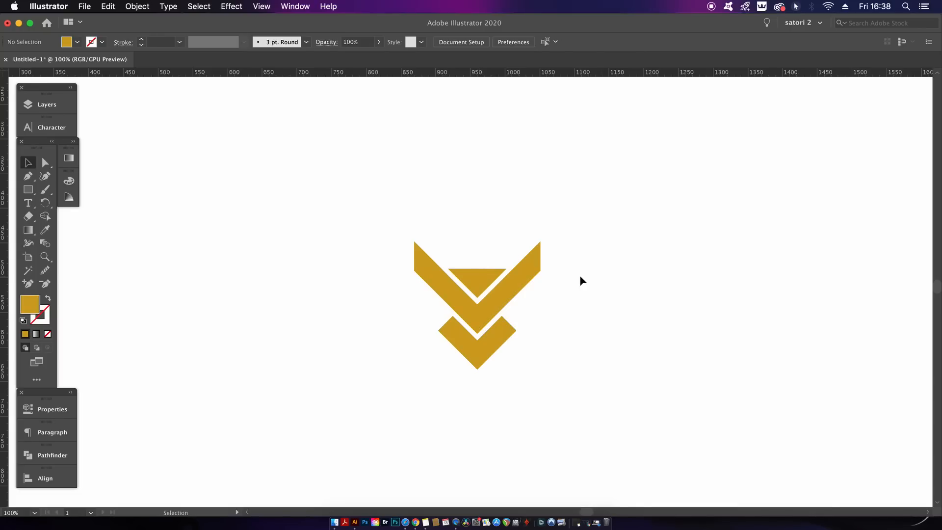
- Show the Swatches panel and select all the shapes of the gold emblem
left_click(295, 6)
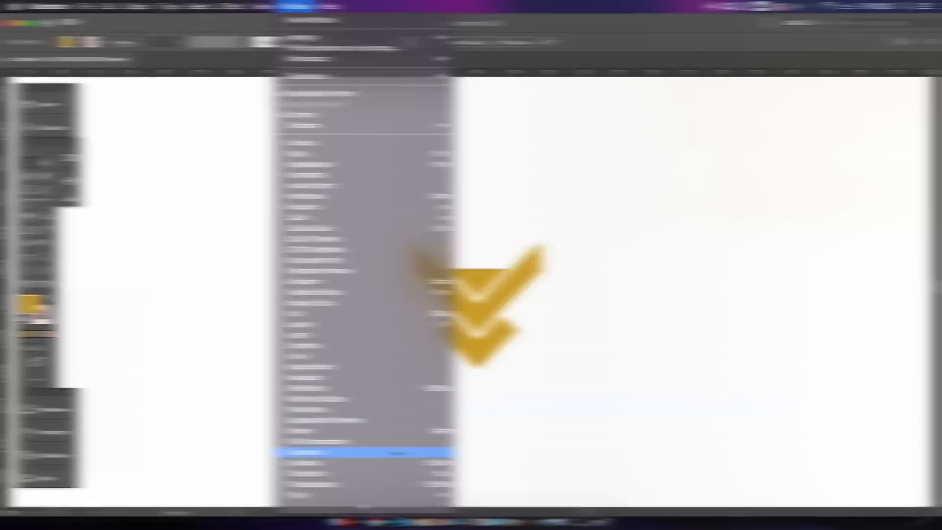
left_click(635, 405)
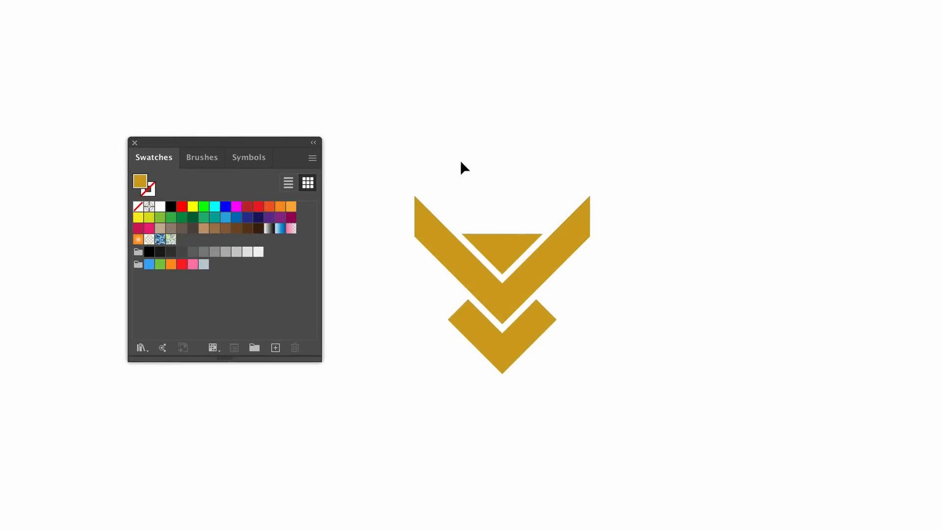
left_click_drag(632, 390, 656, 365)
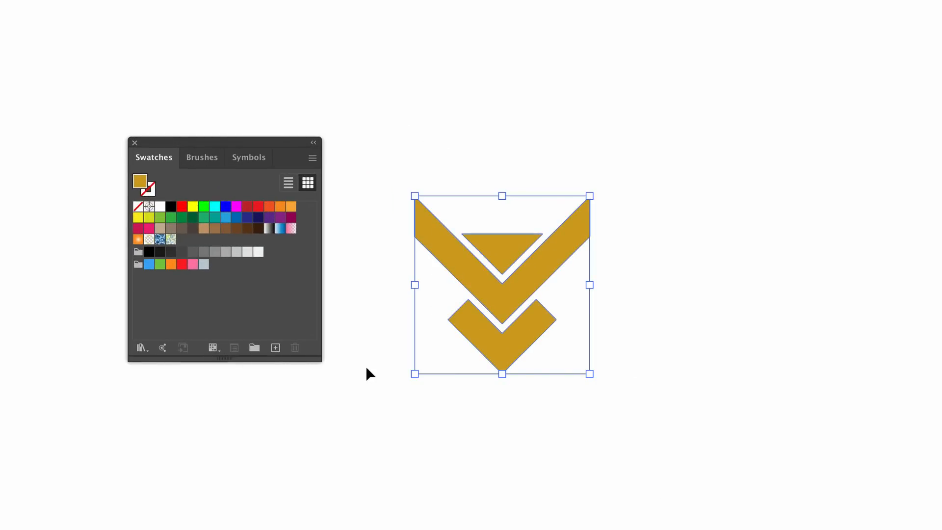
key("super+h")
key("super+h")
- Create a color group named "vespula logo" from the selected artwork, with process colors converted to global and swatches included for tints
left_click(254, 351)
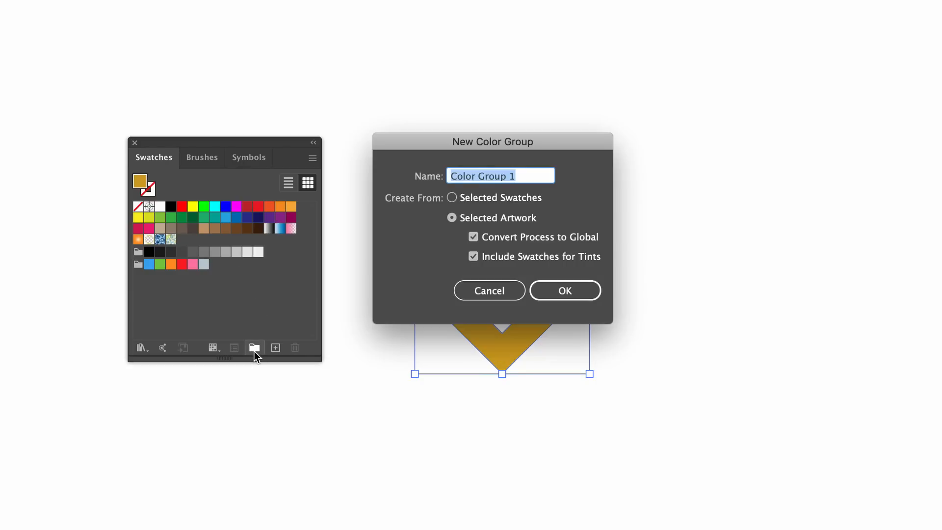
left_click(485, 238)
left_click(510, 241)
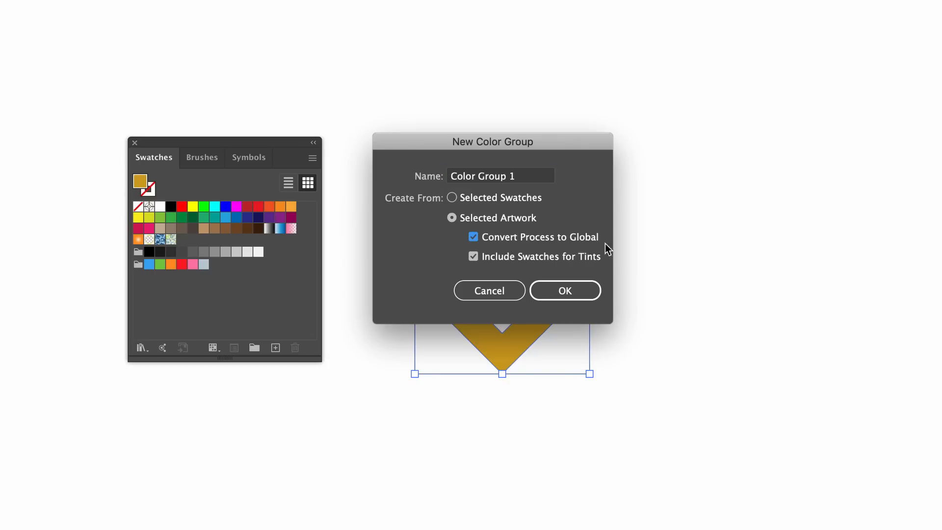
left_click(512, 177)
left_click_drag(512, 176, 415, 175)
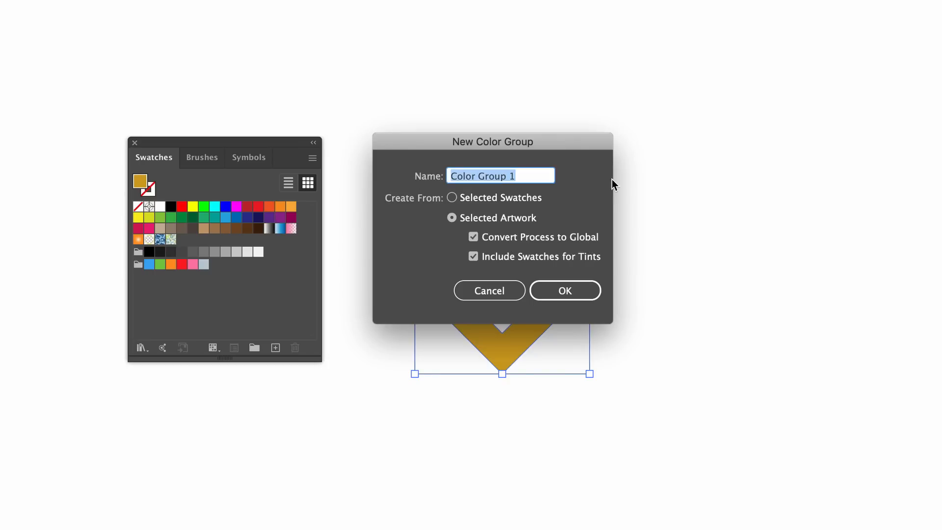
type("vesp")
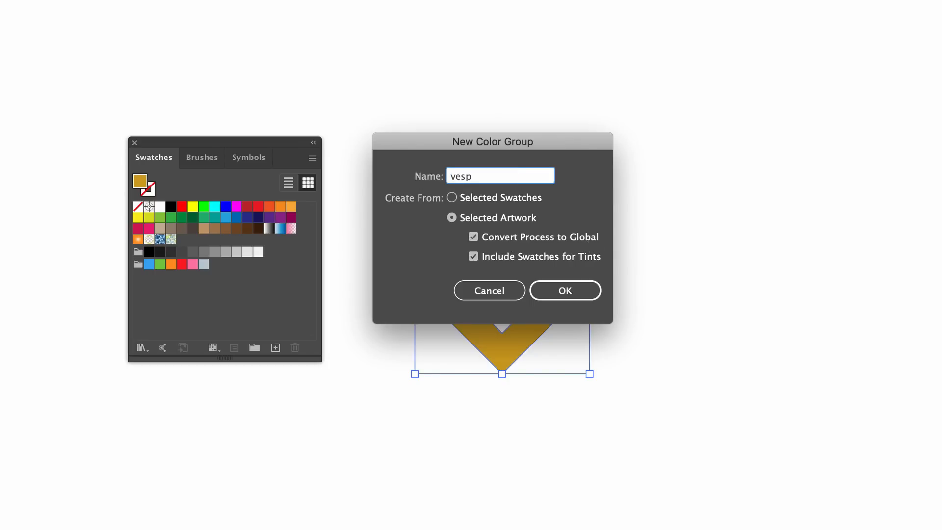
type("ula logo")
left_click(568, 295)
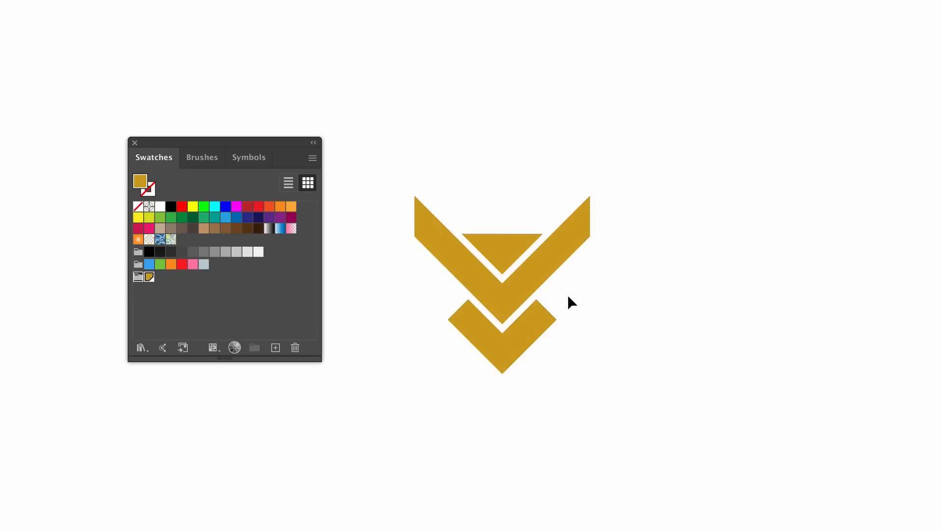
- Place a copy of the gold emblem beside the original
left_click(520, 271)
left_click_drag(500, 278, 176, 285)
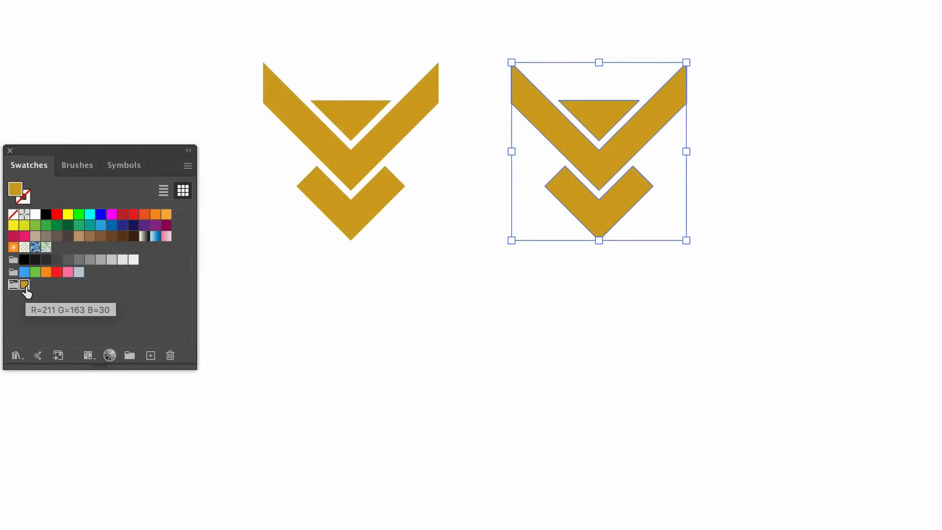
- Examine the options and available color modes of the gold swatch in the new color group without changing them
double_click(25, 285)
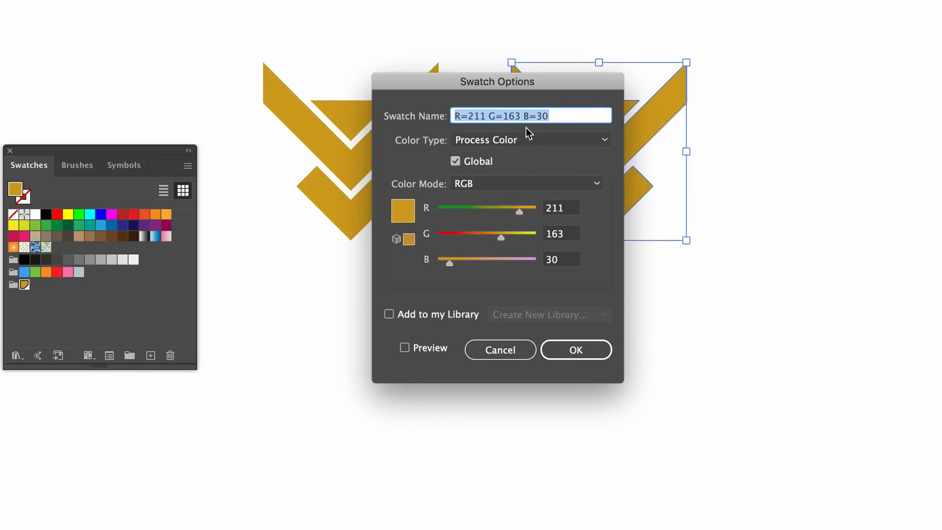
left_click(561, 182)
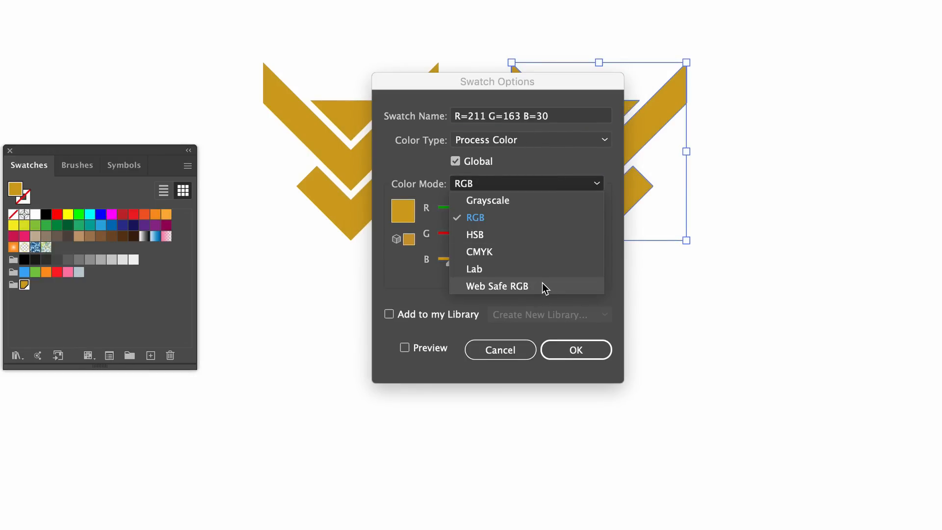
left_click(557, 325)
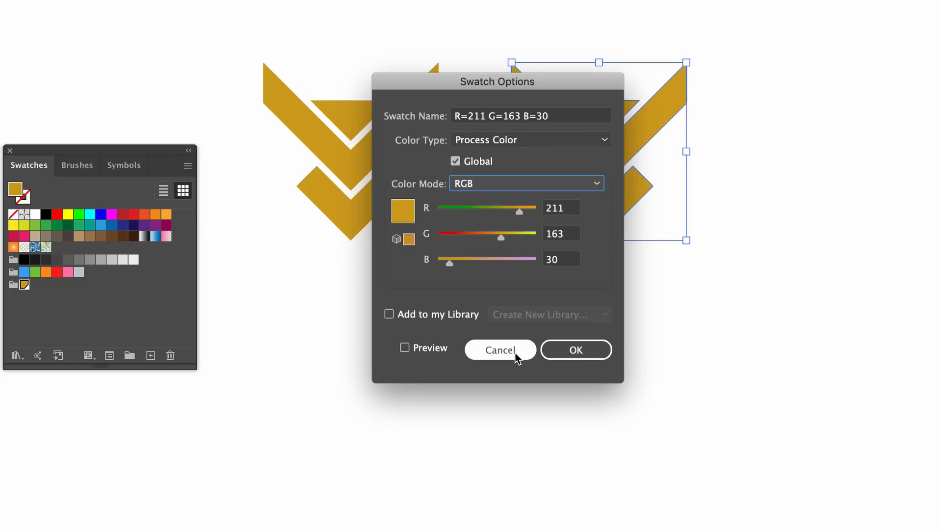
left_click(500, 350)
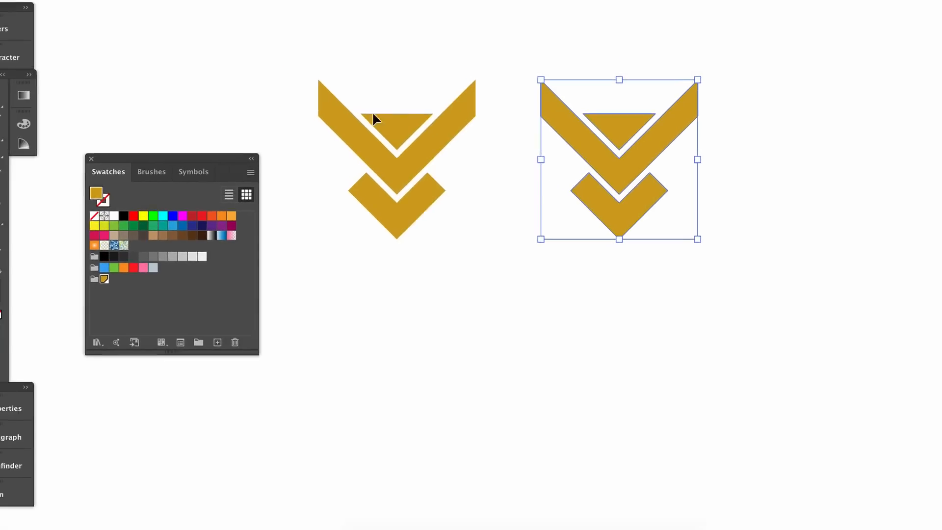
- Set the copied emblem's fill tint to 63% and save that tint as a swatch in the vespula logo color group
left_click(76, 129)
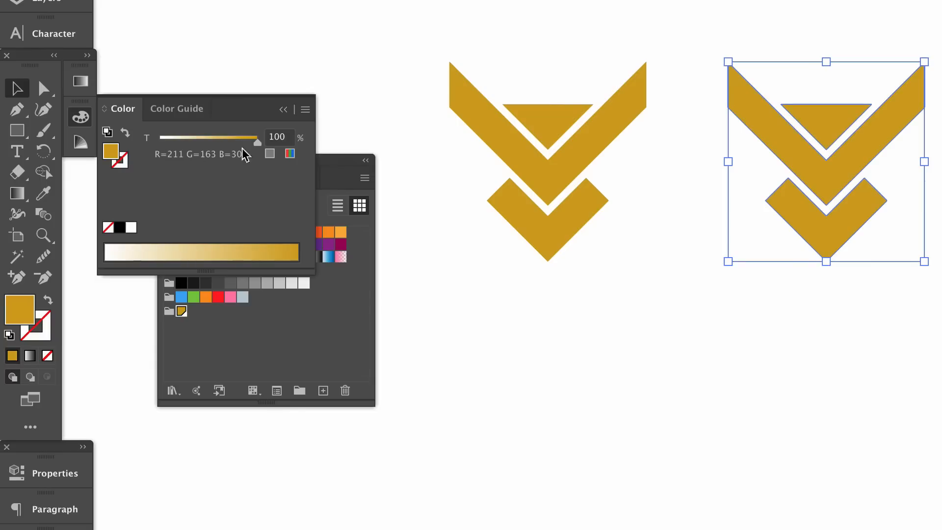
left_click_drag(257, 143, 222, 144)
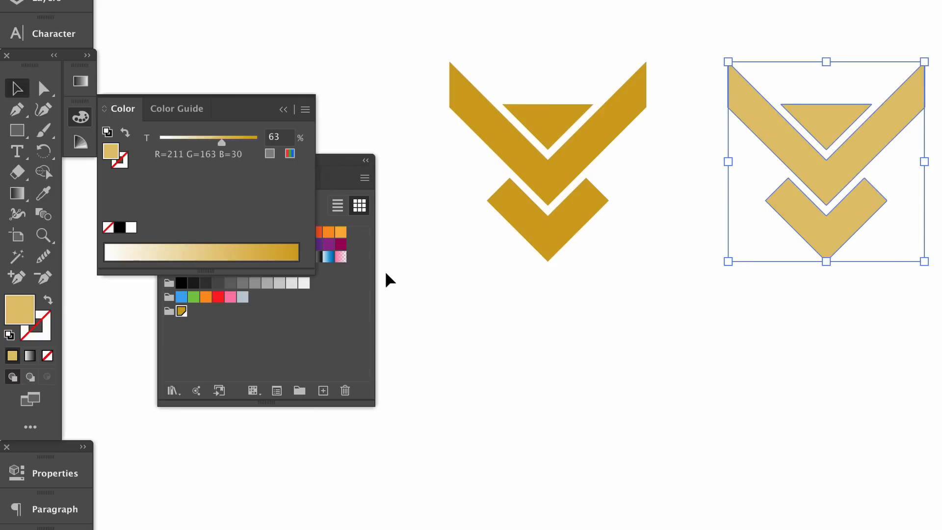
left_click(325, 300)
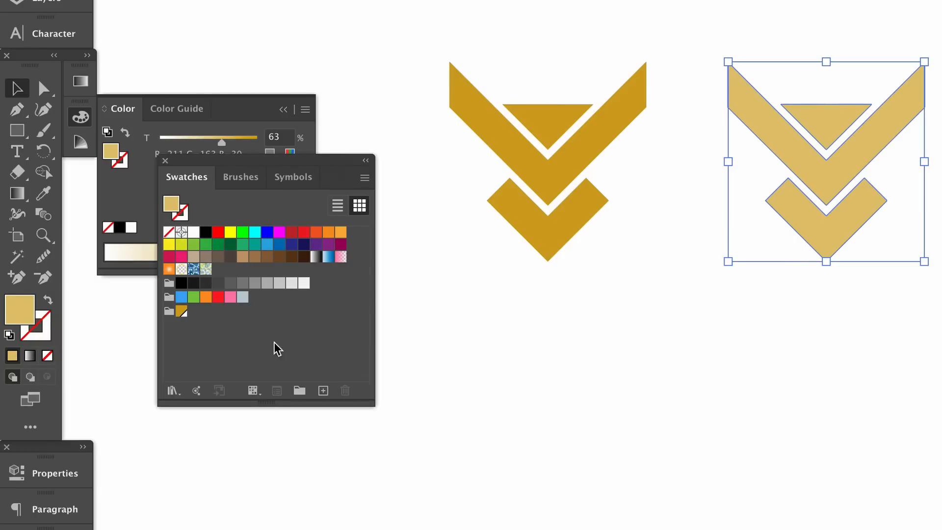
left_click(168, 311)
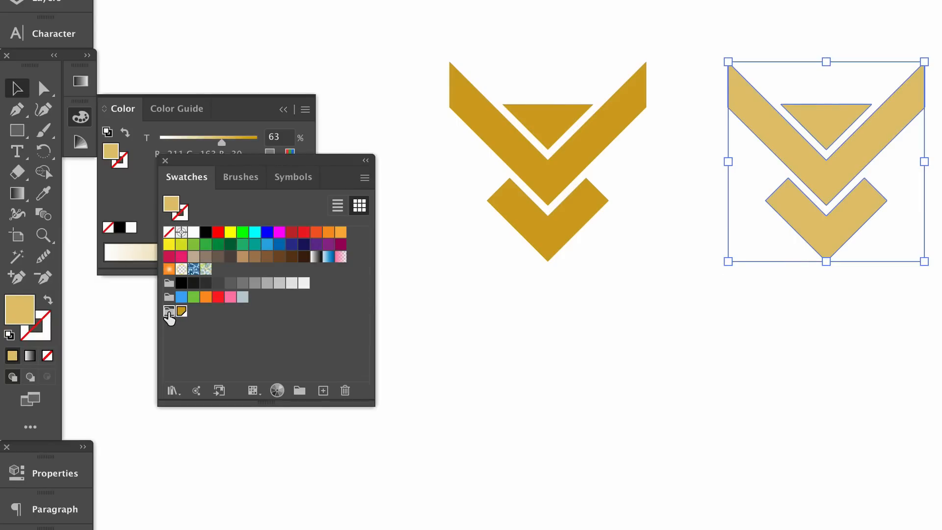
left_click(327, 393)
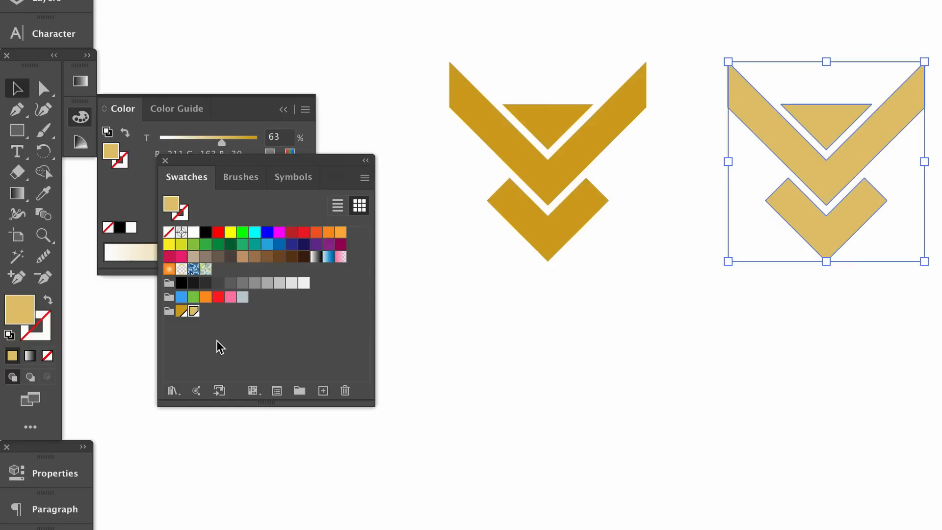
left_click(505, 347)
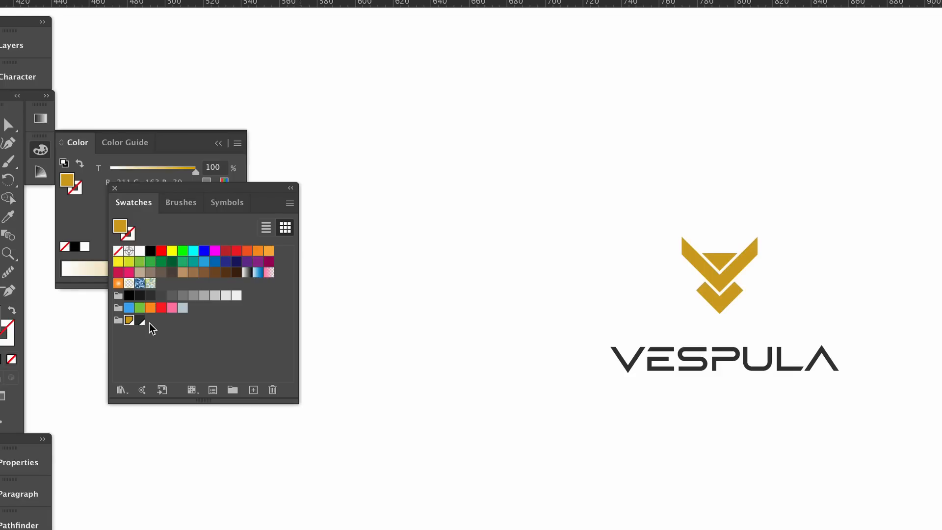
- Add the gold swatch and the whole vespula logo color group to My Library
left_click(163, 389)
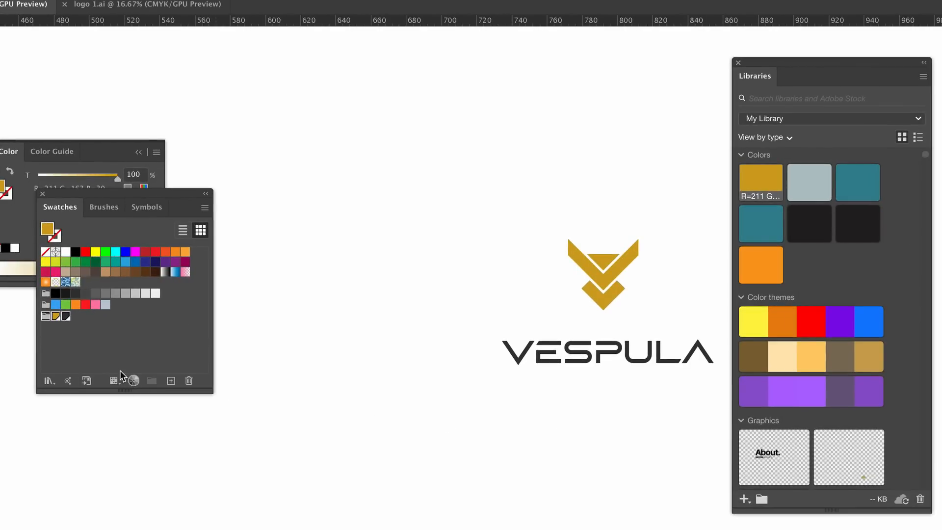
left_click(86, 381)
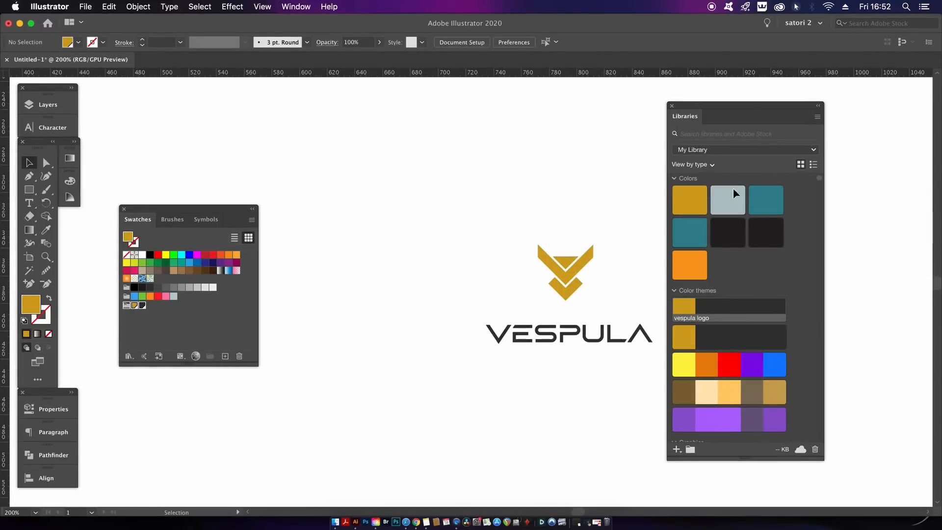
left_click(819, 116)
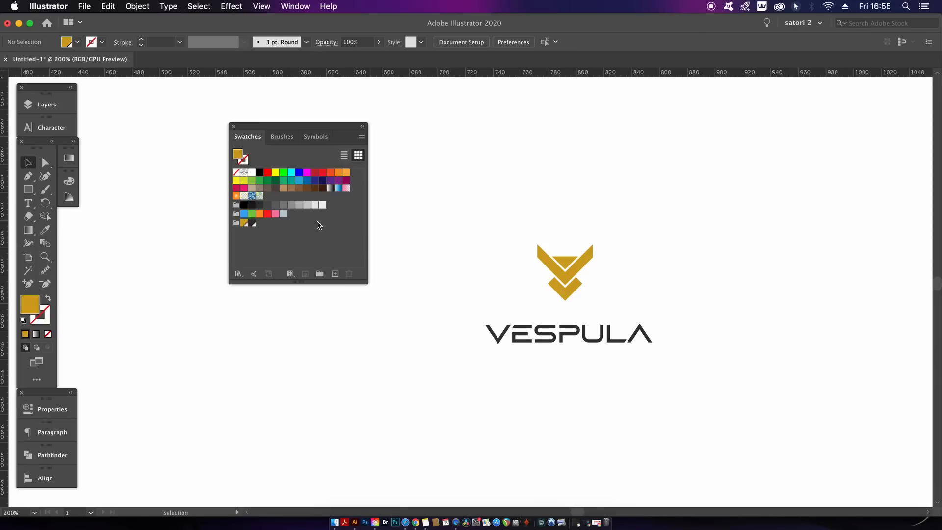
- Start editing the vespula logo color group and set the gold to 47% saturation and 92% brightness
left_click(236, 223)
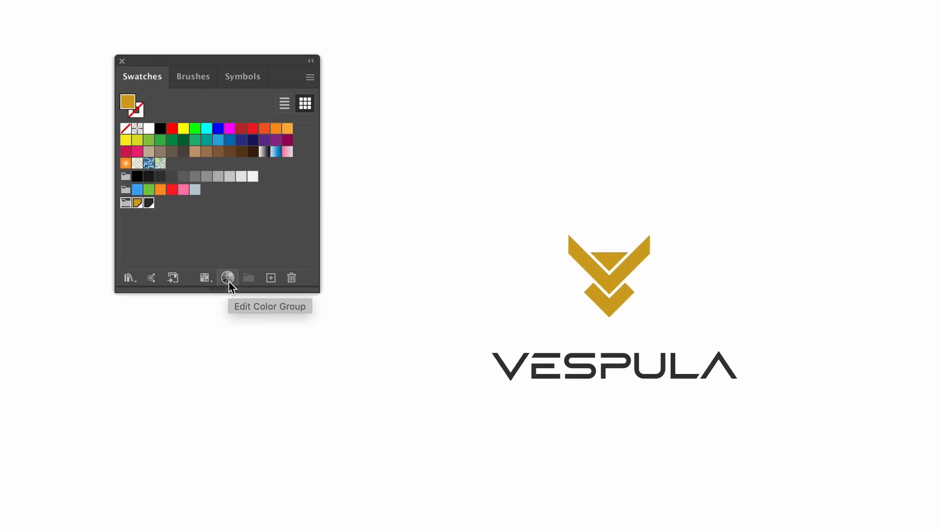
left_click(228, 278)
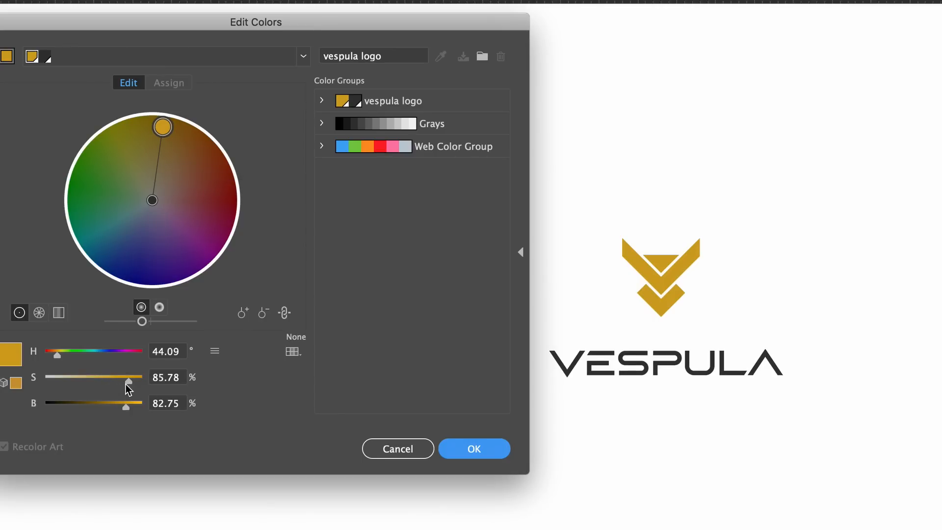
mouse_move(126, 387)
left_mouse_down()
mouse_move(63, 388)
mouse_move(134, 388)
mouse_move(100, 387)
mouse_move(139, 407)
left_mouse_up()
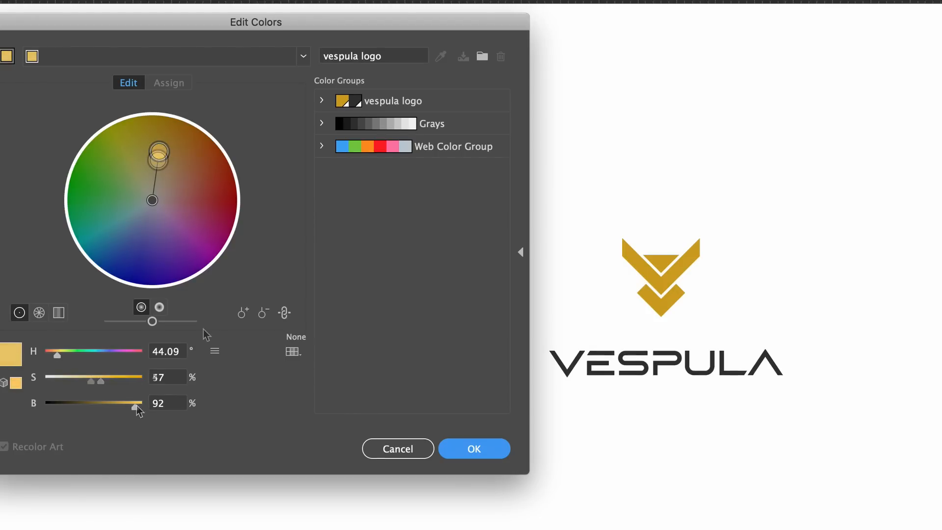
- Shift both colors on the color wheel, bringing the dark one to H 353.76°, S 5.92%, B 29.25% and the gold to H 42.25°, S 72.63%
left_click(152, 202)
left_click_drag(151, 207, 121, 210)
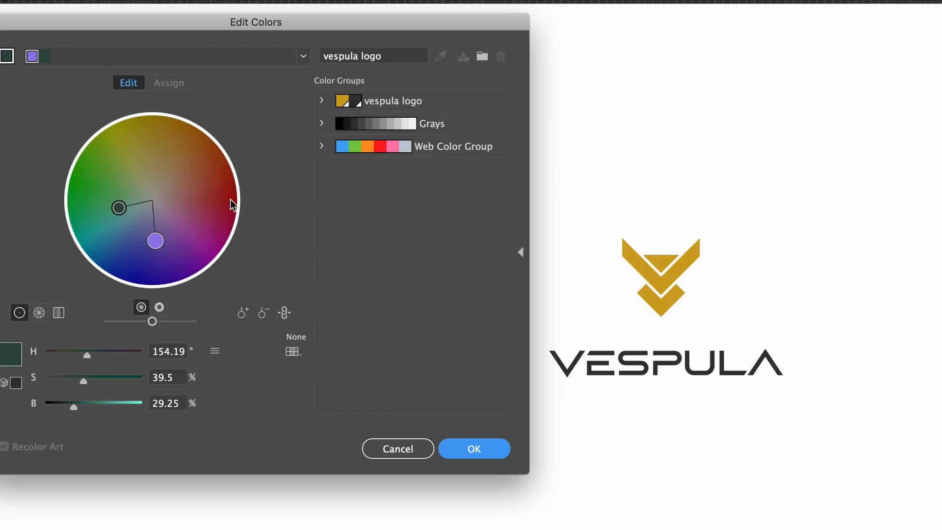
left_click_drag(156, 242, 163, 236)
key("super+z")
key("super+z")
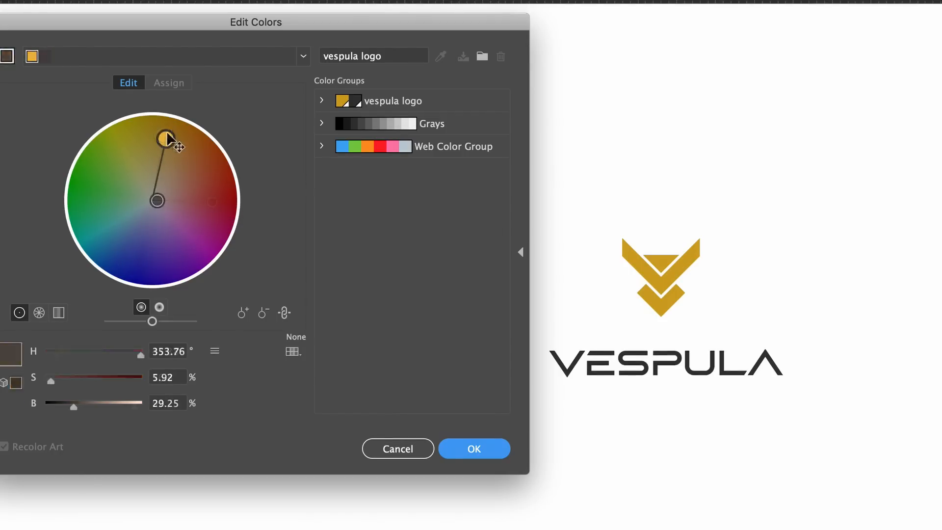
- Accept the edited colors and save the changes to the vespula logo swatch group
left_click(169, 139)
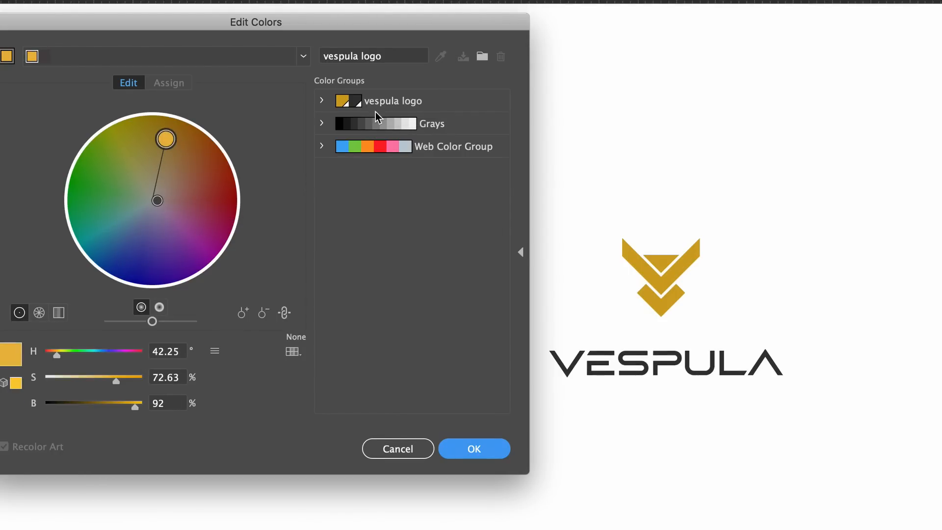
left_click(474, 450)
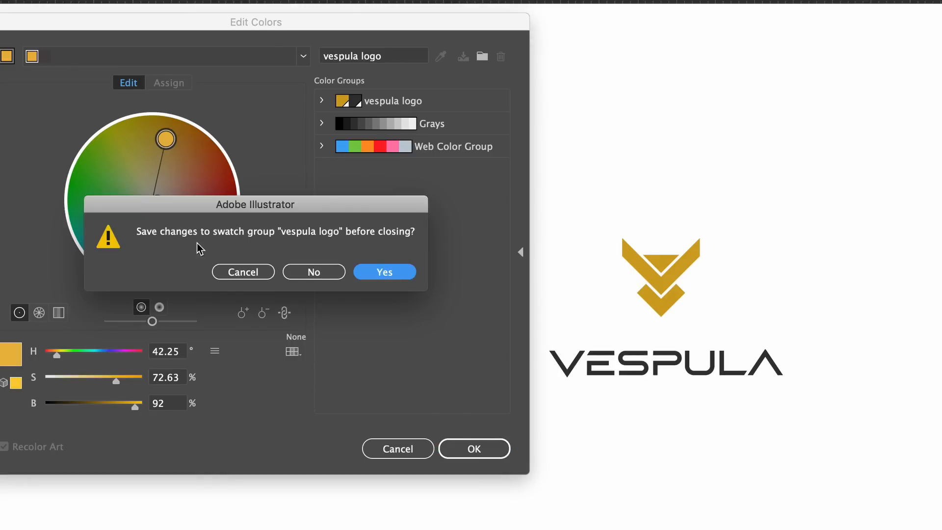
left_click(398, 275)
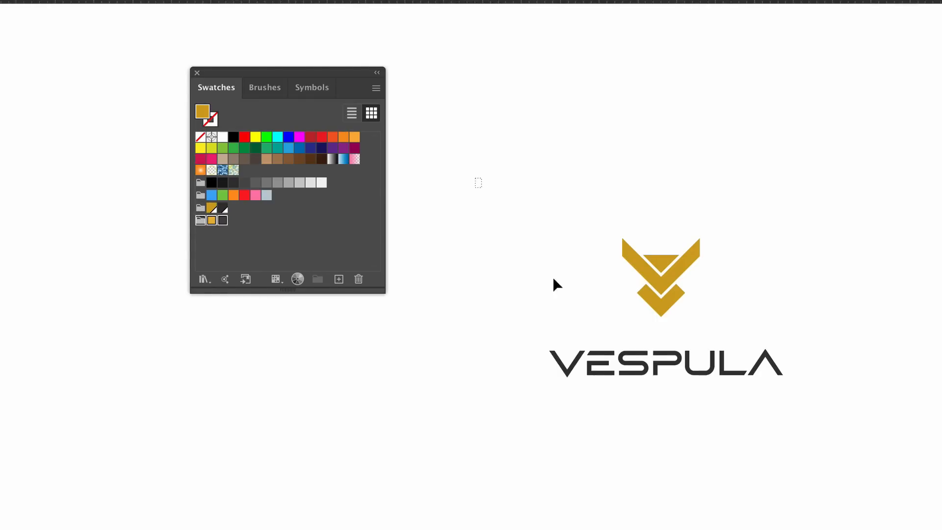
- Scale the whole VESPULA logo down to about 97 × 58 px and place a copy beside it
left_click_drag(554, 279, 839, 496)
left_click_drag(782, 377, 740, 356)
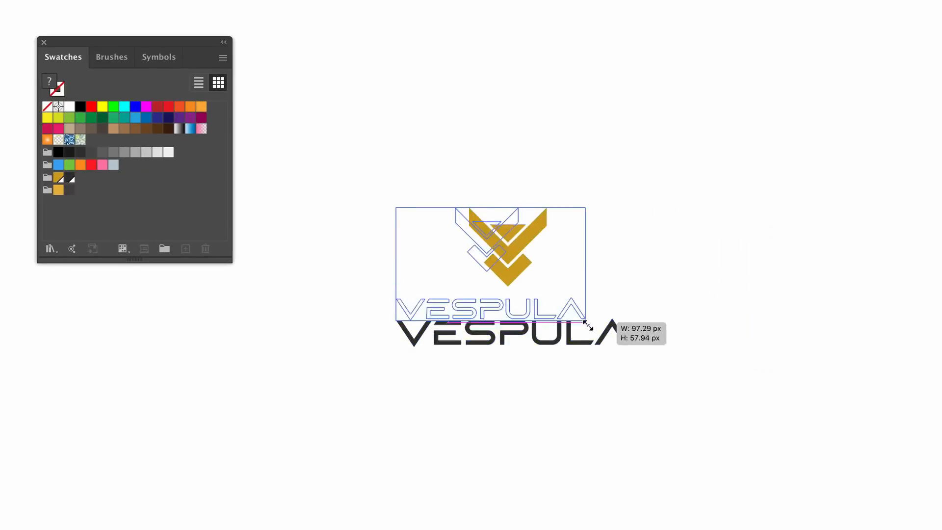
left_click_drag(588, 325, 588, 325)
left_click_drag(484, 252, 693, 155)
- Recolor the copied logo with the edited color group, using its lighter gold for the emblem and its dark gray for the wordmark
left_click_drag(625, 63, 706, 138)
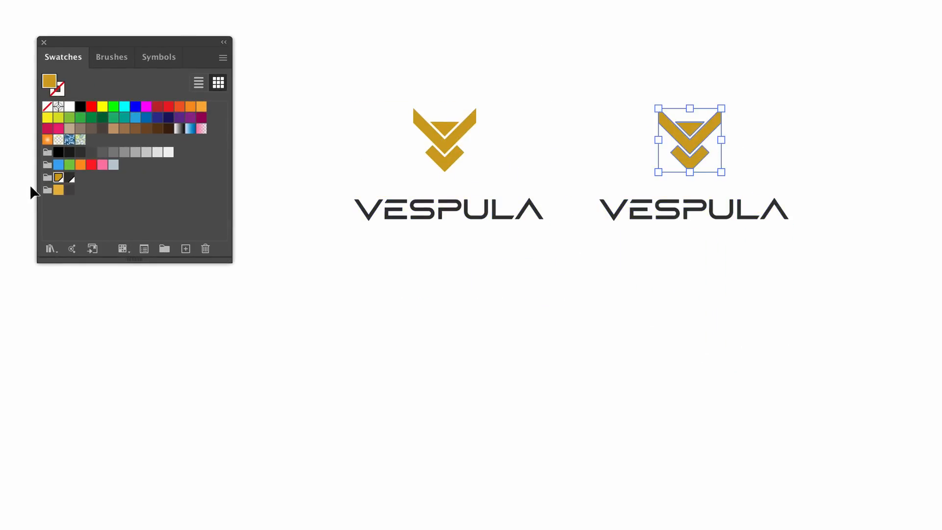
left_click(59, 190)
left_click_drag(720, 220, 720, 220)
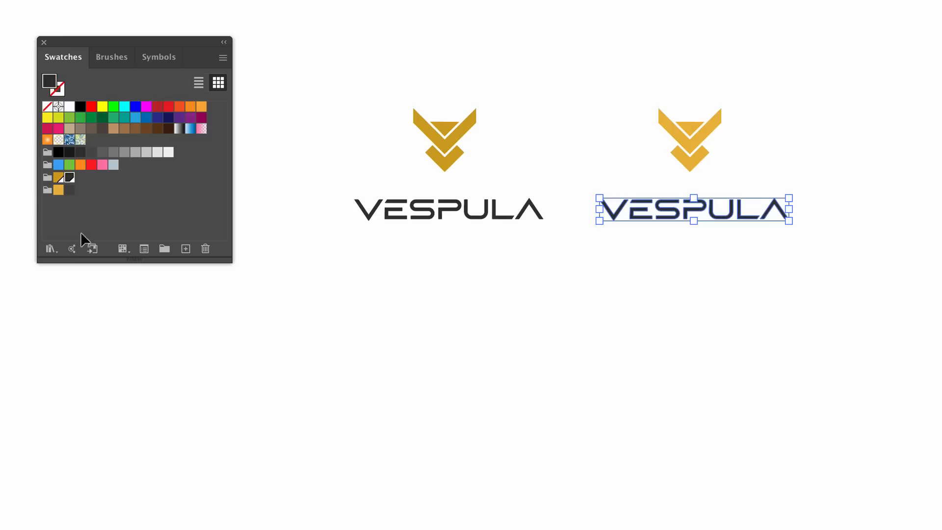
left_click(69, 190)
left_click(734, 335)
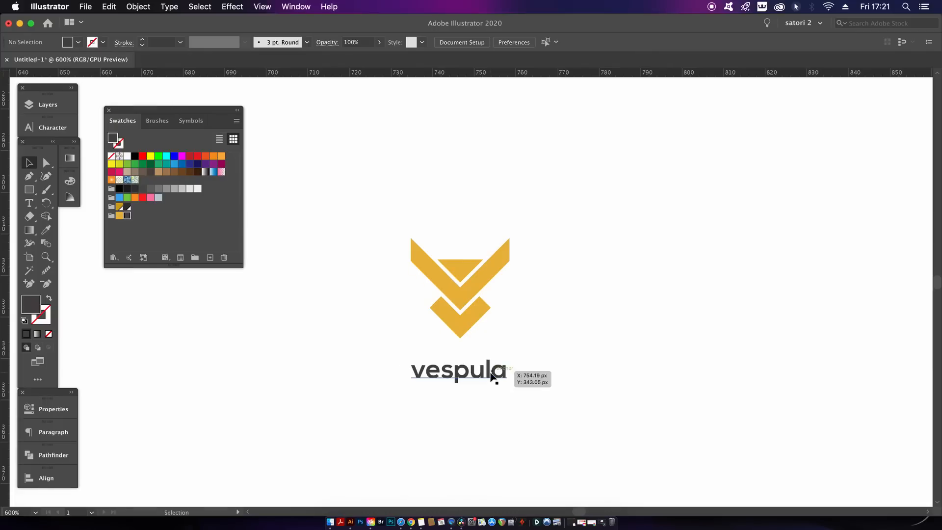
- Move the lowercase vespula wordmark into place beneath the light gold emblem and deselect it
left_click_drag(500, 370, 493, 377)
left_click(532, 372)
- Create a new Creative Cloud library named Vespula Branding
left_click(296, 6)
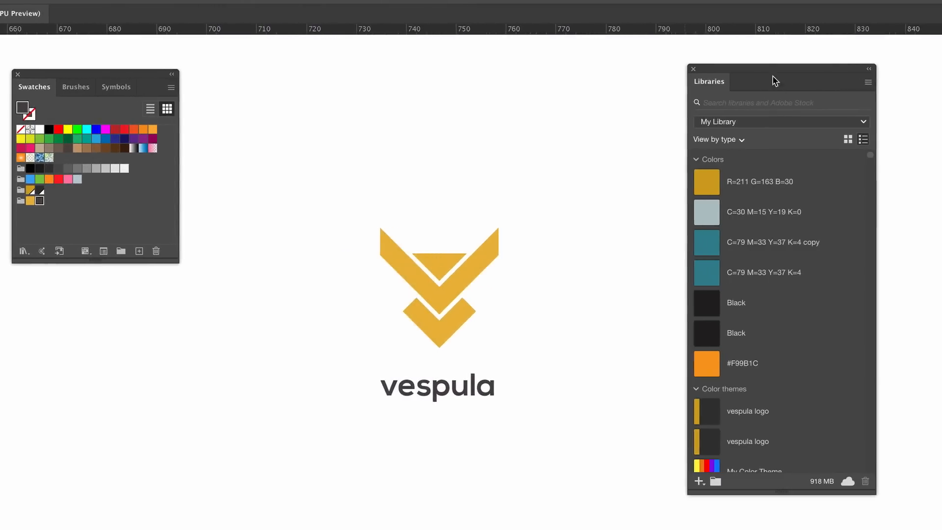
left_click(798, 73)
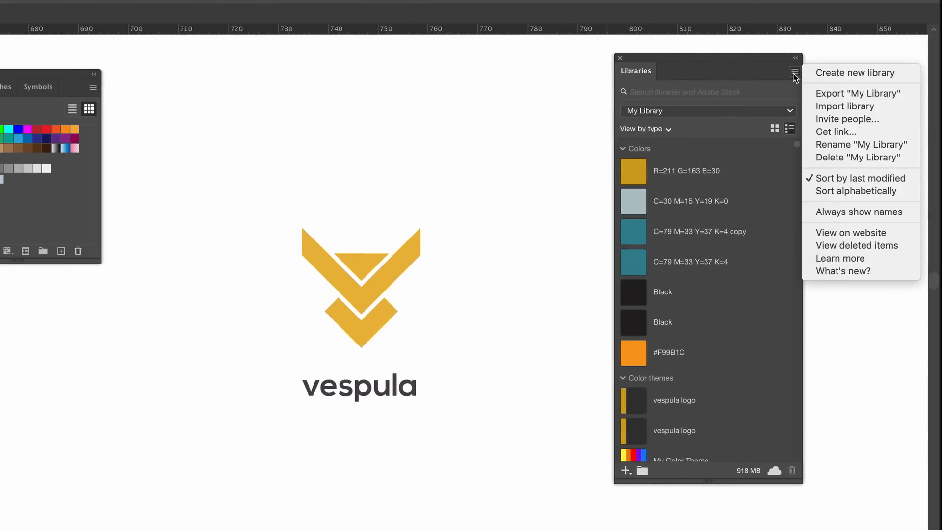
left_click(818, 73)
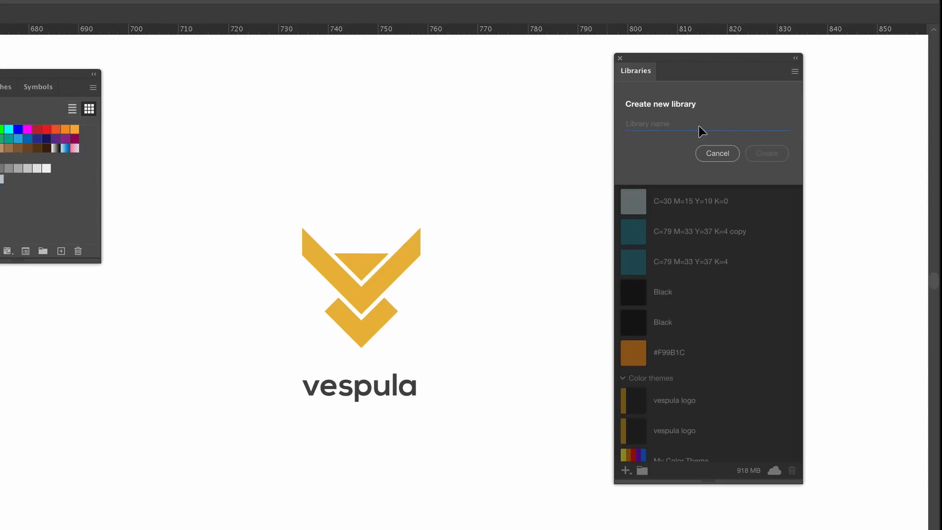
type("Vespula Branding")
left_click(767, 153)
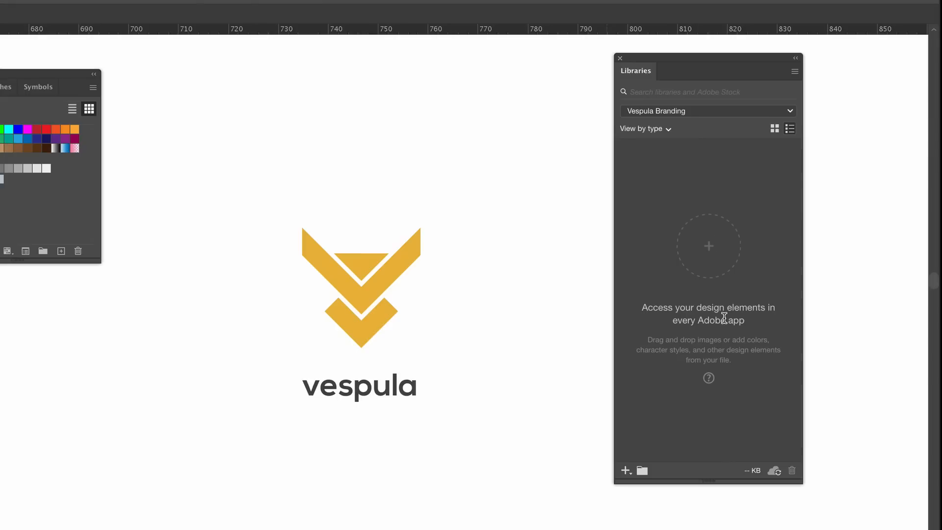
- Add the gold emblem as a graphic and the vespula wordmark as text to the Vespula Branding library
left_click(367, 296)
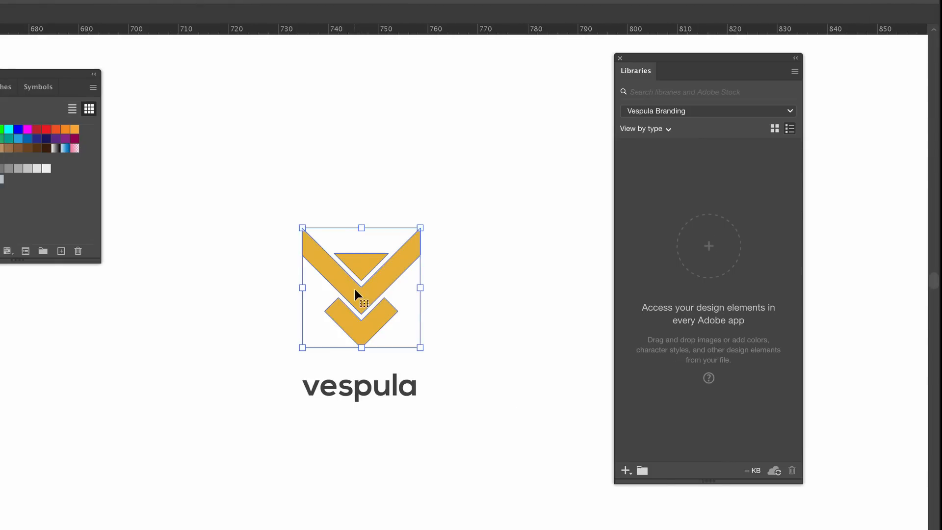
left_click_drag(355, 290, 709, 294)
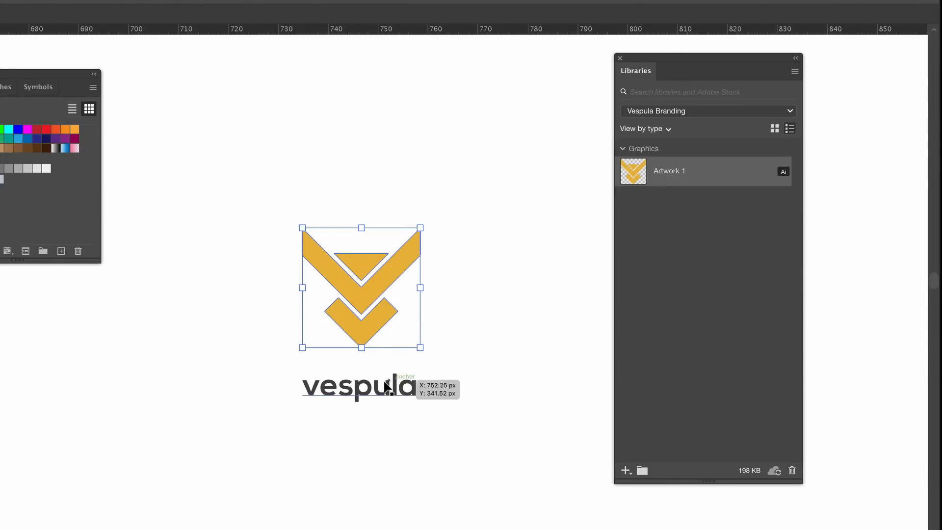
left_click(367, 393)
left_click_drag(366, 395, 717, 291)
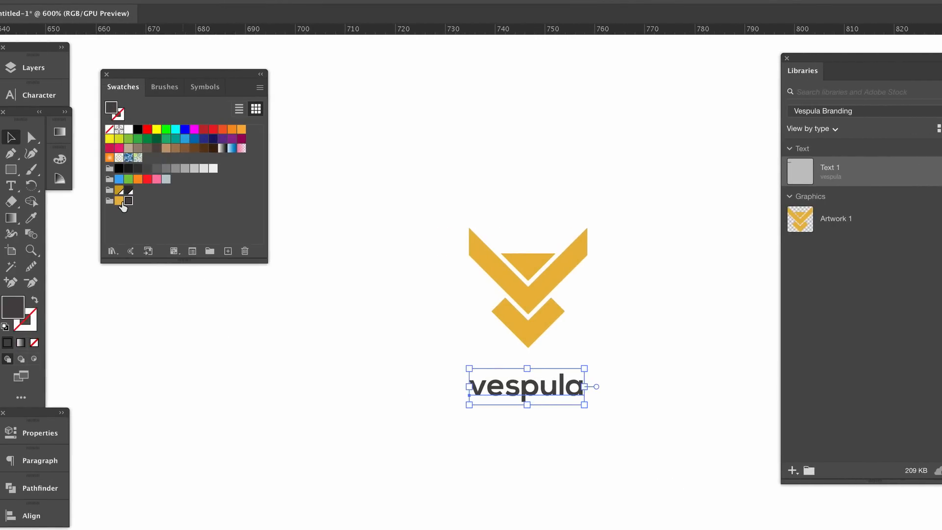
- Save the emblem's gold fill color to the Vespula Branding library
left_click(486, 260)
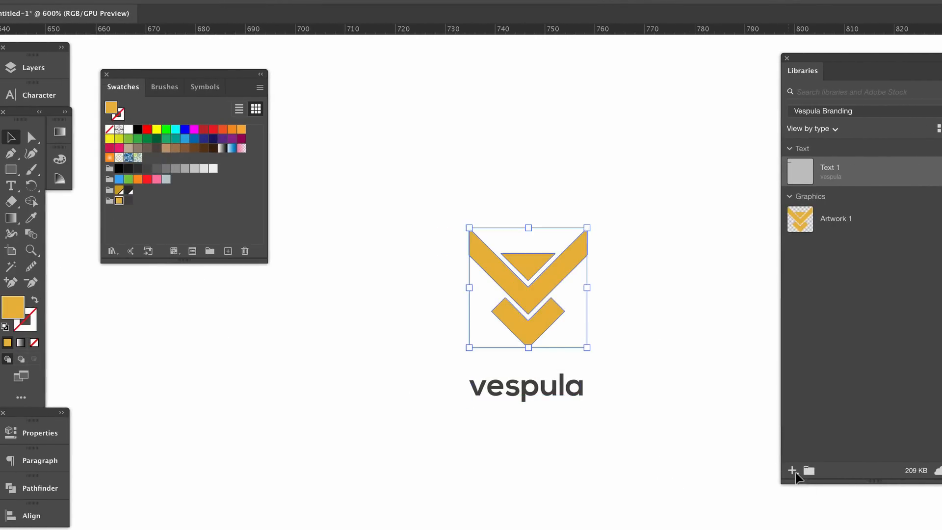
left_click(794, 471)
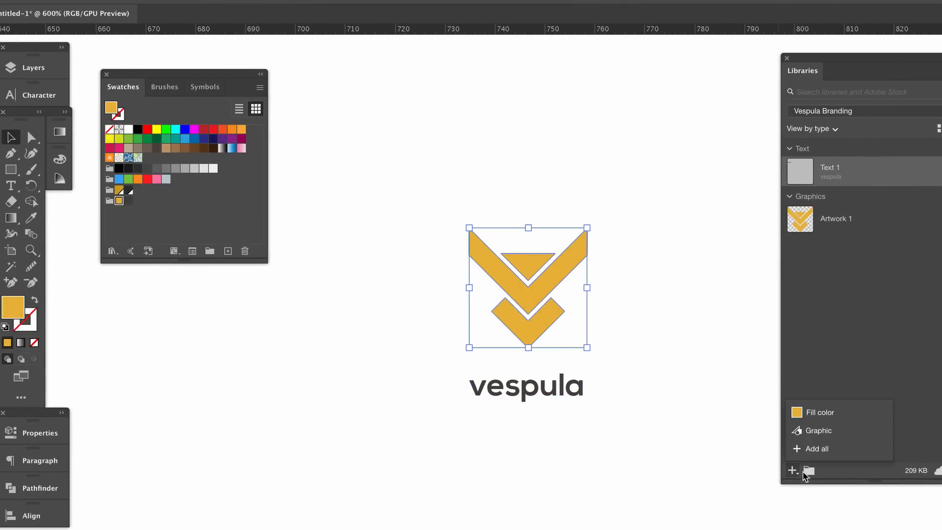
left_click(844, 414)
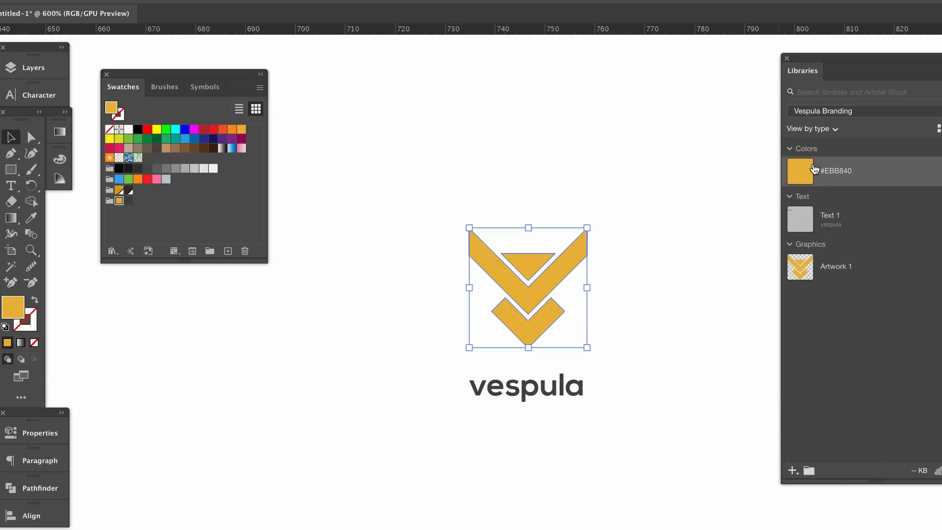
- Save the vespula wordmark's dark gray text fill color and its character style to the Vespula Branding library
left_click(570, 387)
left_click(793, 470)
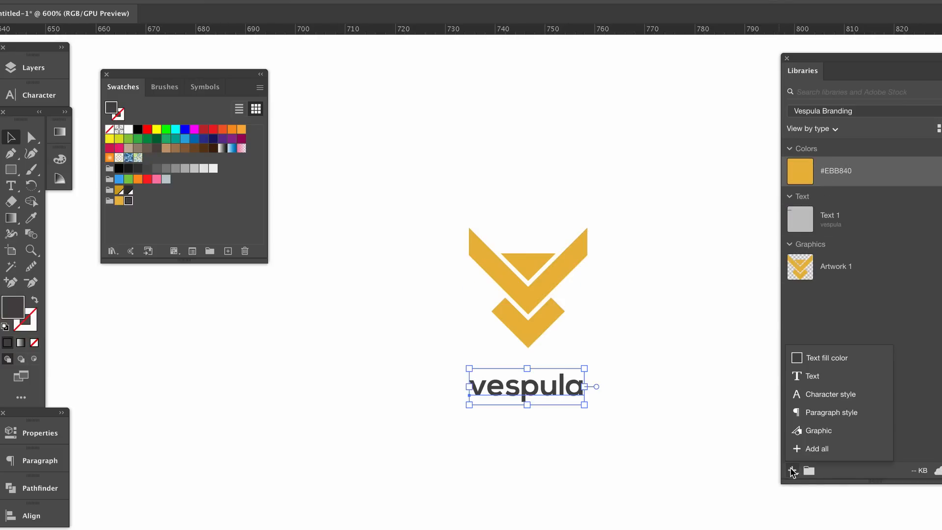
left_click(843, 362)
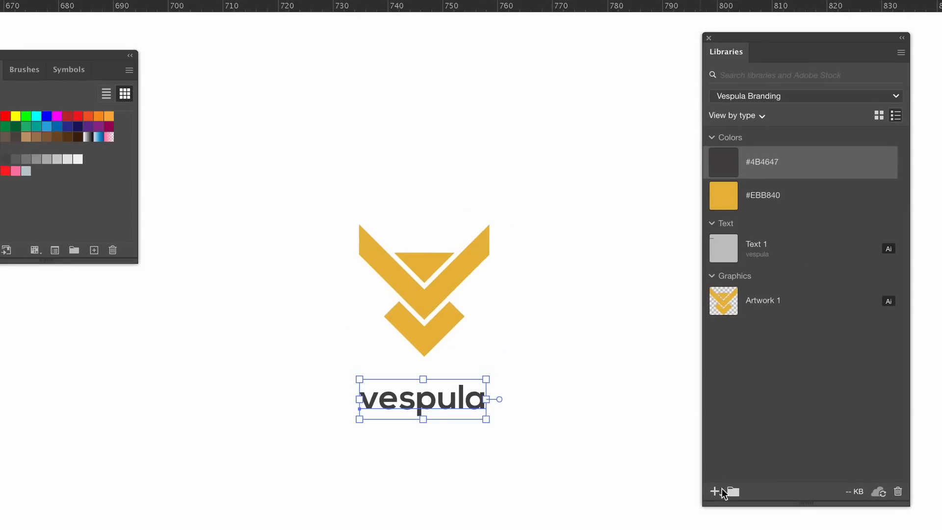
left_click(793, 471)
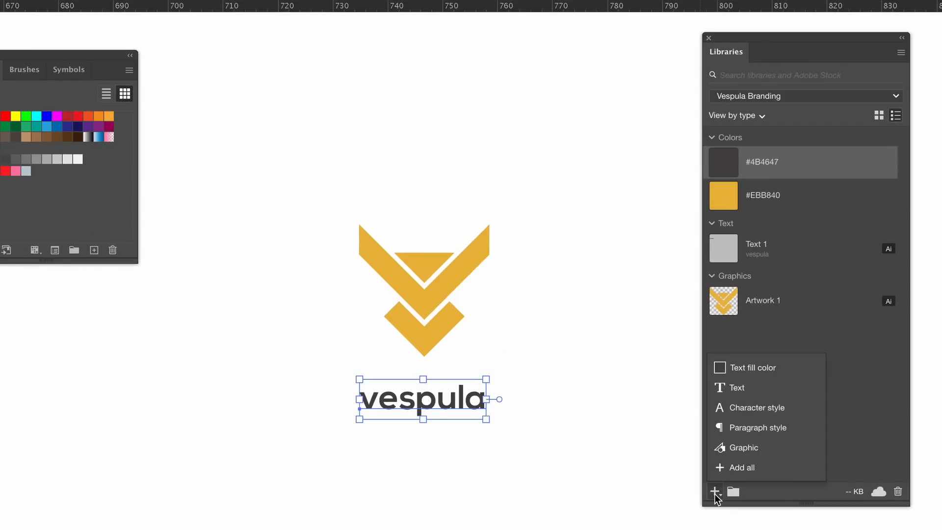
left_click(803, 410)
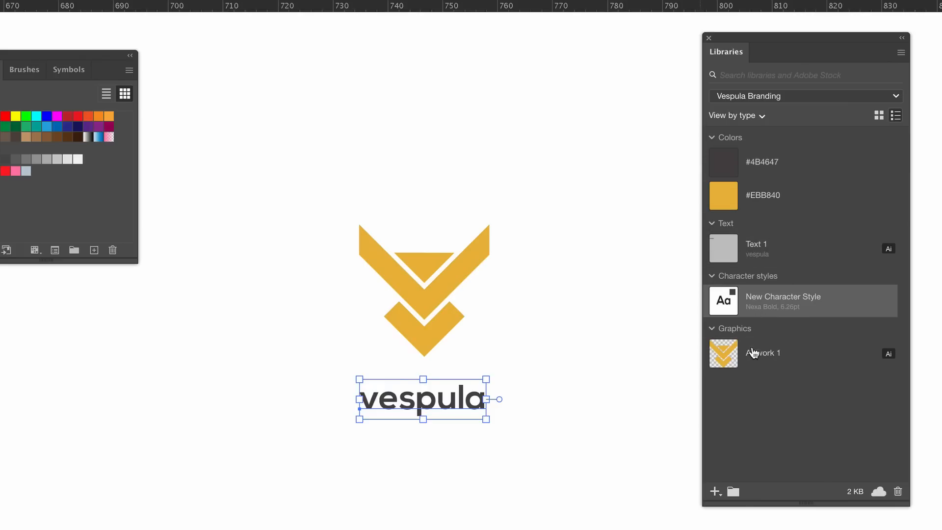
- Open the Vespula Branding library's options for sharing it with other people
left_click(904, 53)
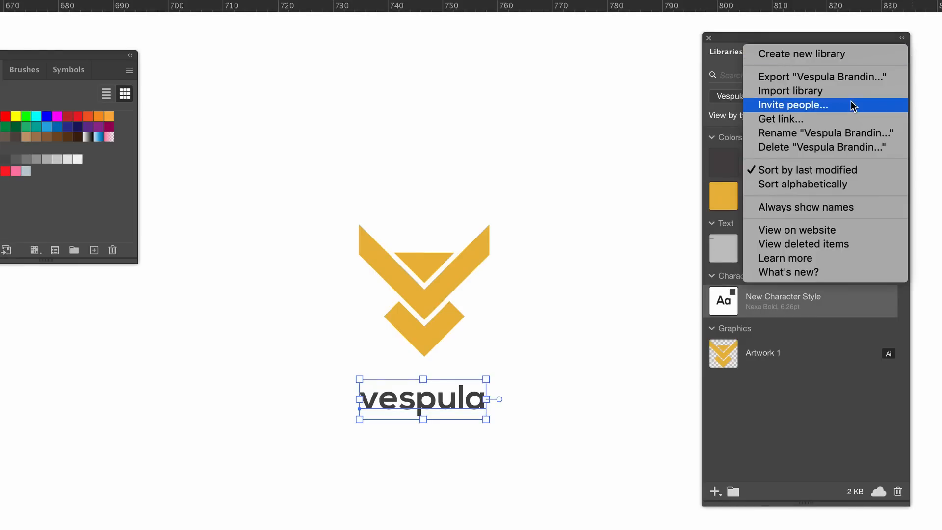